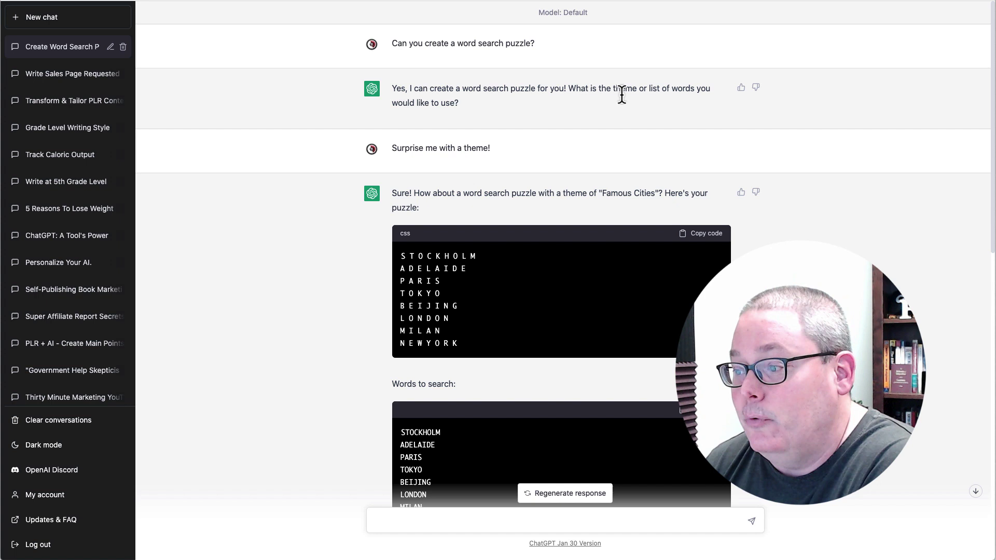
# - Highlight the 'Surprise me with a theme!' prompt in the earlier word search chat
pyautogui.moveTo(504, 150)
pyautogui.mouseDown()
pyautogui.moveTo(371, 154)
pyautogui.moveTo(388, 152)
pyautogui.mouseUp()
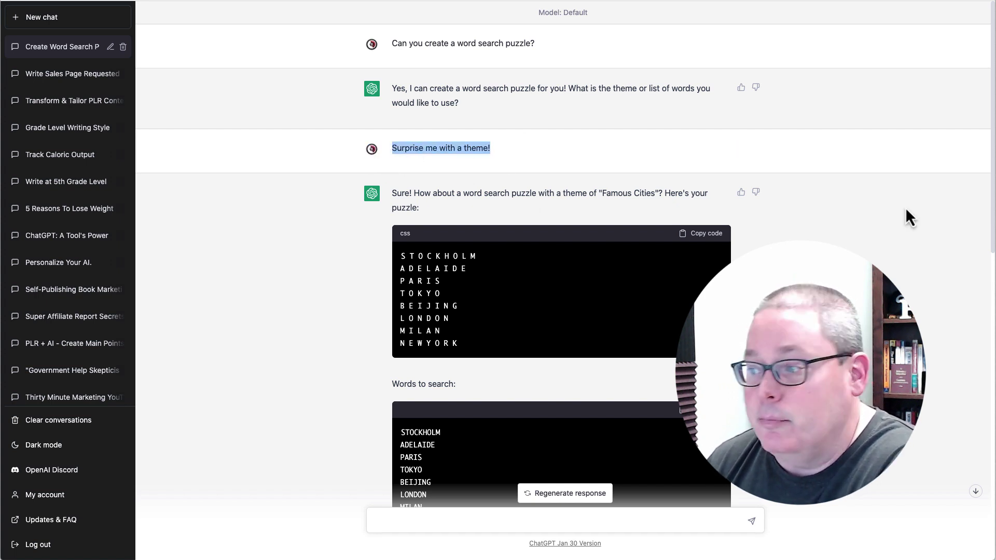
pyautogui.scroll(-1, 841, 227)
pyautogui.scroll(-2, 842, 228)
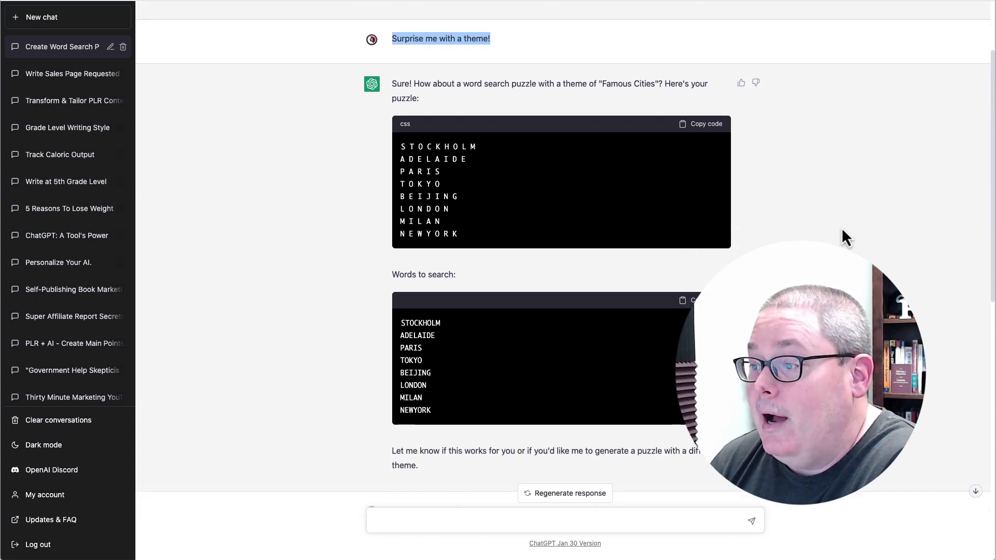
pyautogui.scroll(-1, 841, 227)
pyautogui.scroll(-1, 842, 227)
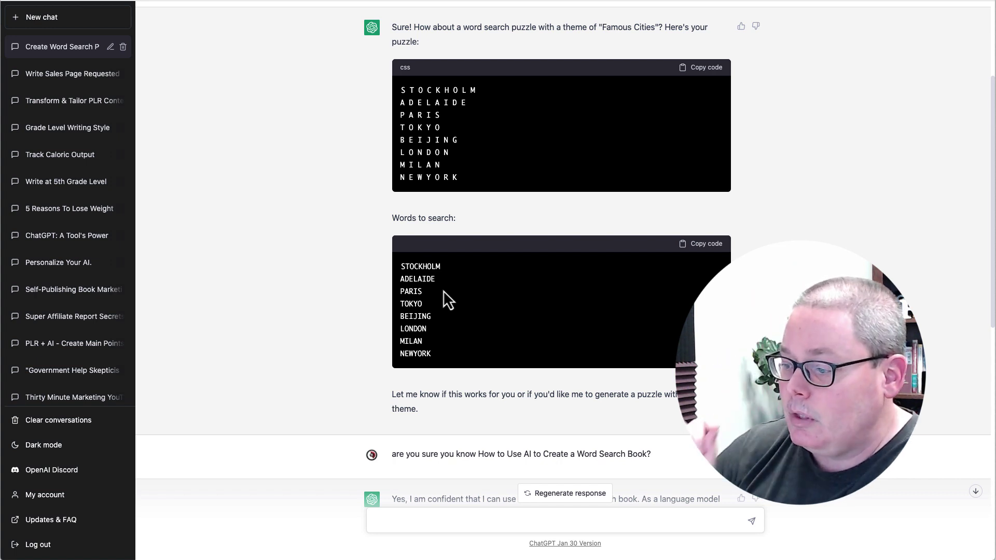
pyautogui.scroll(-1, 532, 262)
pyautogui.scroll(-4, 532, 265)
pyautogui.scroll(-2, 532, 262)
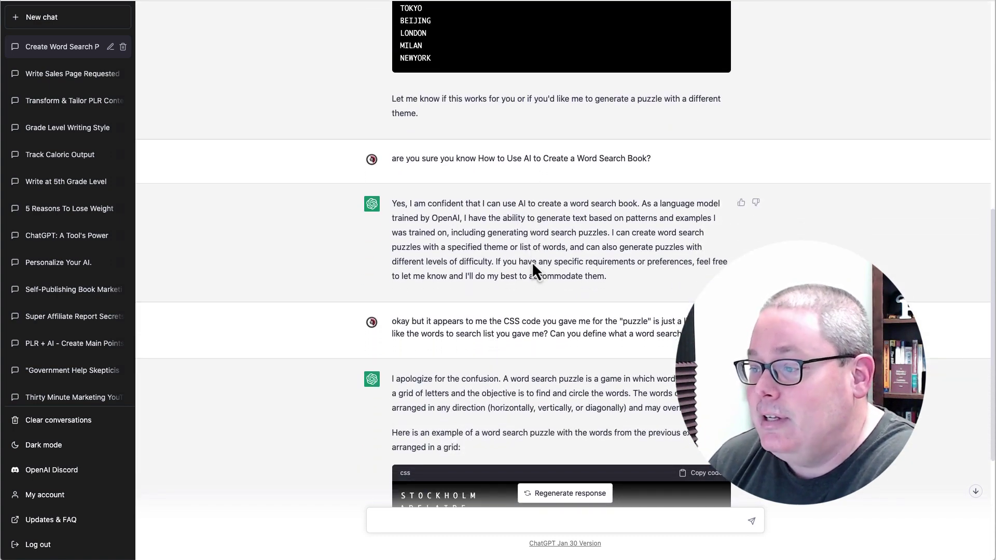
pyautogui.scroll(-1, 531, 261)
pyautogui.scroll(-2, 532, 262)
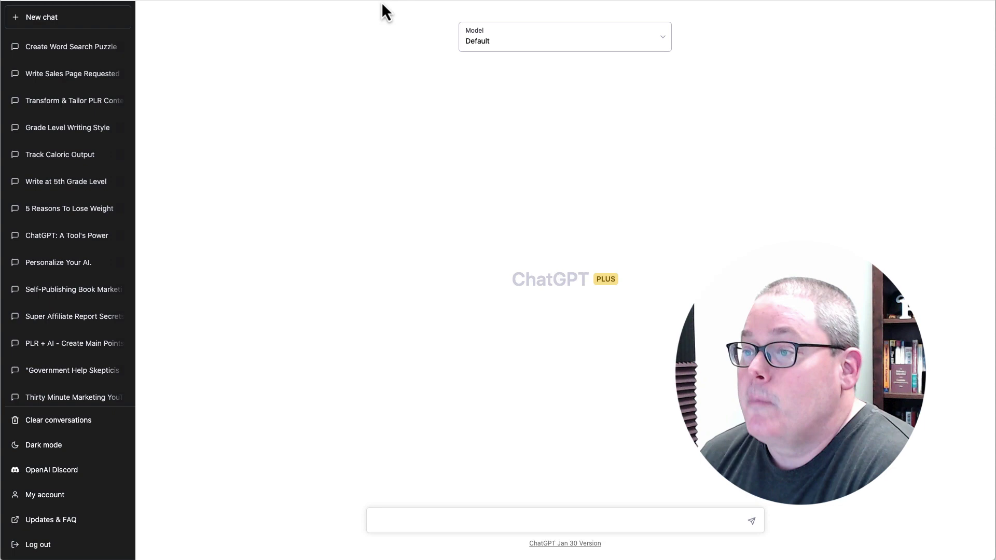
pyautogui.scroll(1, 276, 239)
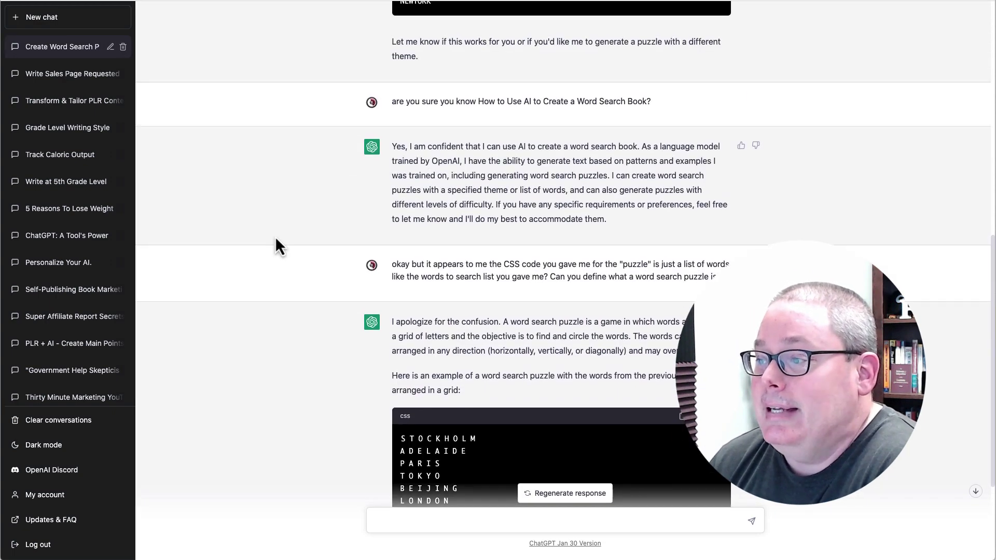
pyautogui.scroll(3, 276, 239)
pyautogui.scroll(3, 277, 241)
pyautogui.scroll(1, 276, 242)
pyautogui.scroll(2, 276, 242)
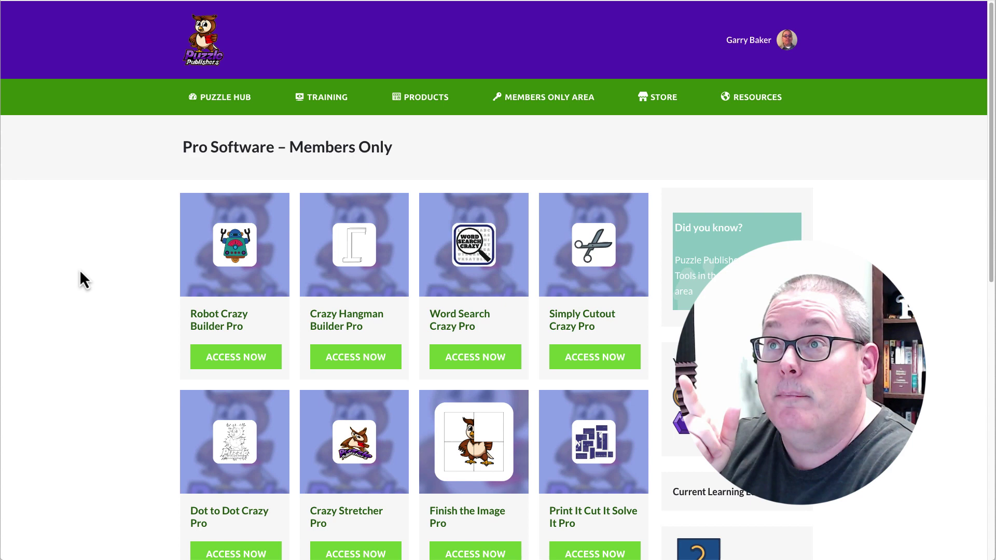
# - Launch Word Search Crazy Pro via ACCESS NOW to reach its empty generator canvas
pyautogui.click(495, 372)
pyautogui.scroll(-3, 496, 372)
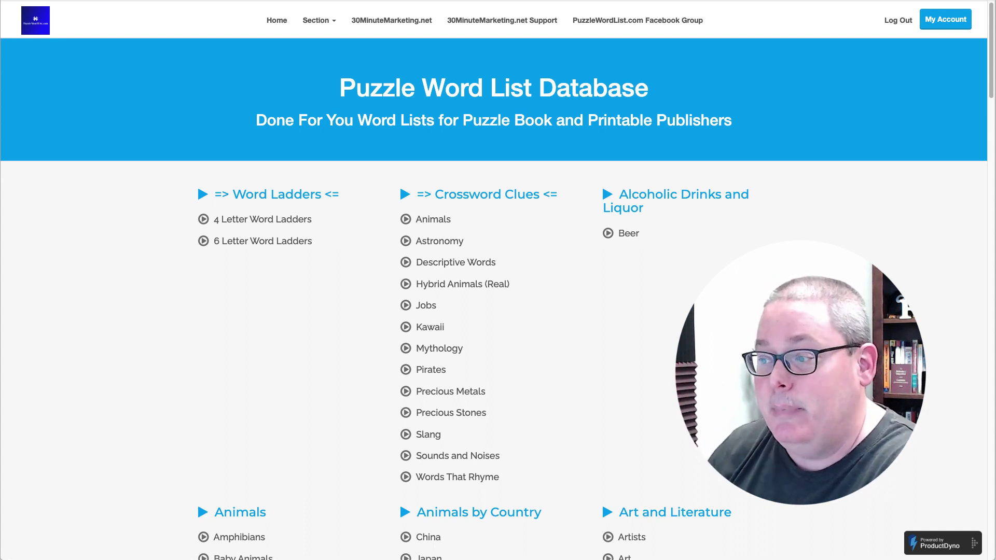
pyautogui.scroll(-2, 278, 178)
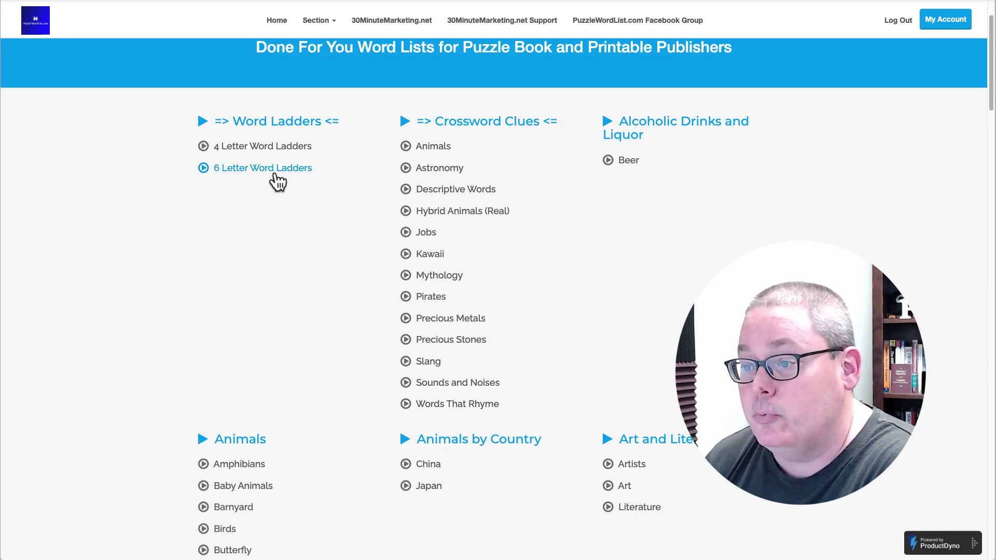
pyautogui.scroll(-2, 292, 222)
pyautogui.scroll(-3, 294, 223)
pyautogui.scroll(-2, 294, 215)
pyautogui.scroll(-1, 298, 219)
pyautogui.scroll(-4, 342, 250)
pyautogui.scroll(-1, 346, 254)
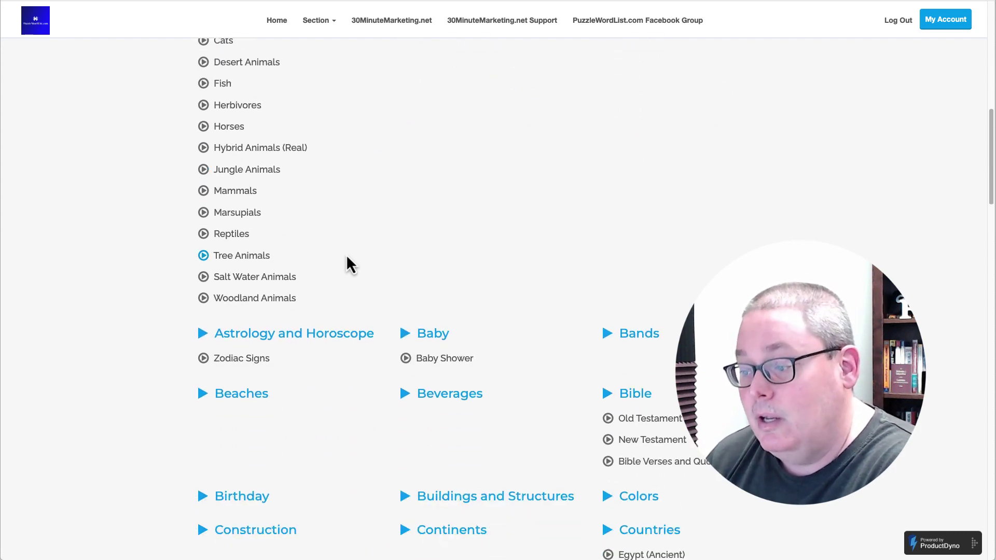
pyautogui.scroll(-2, 346, 254)
pyautogui.scroll(-1, 346, 255)
pyautogui.scroll(-1, 347, 255)
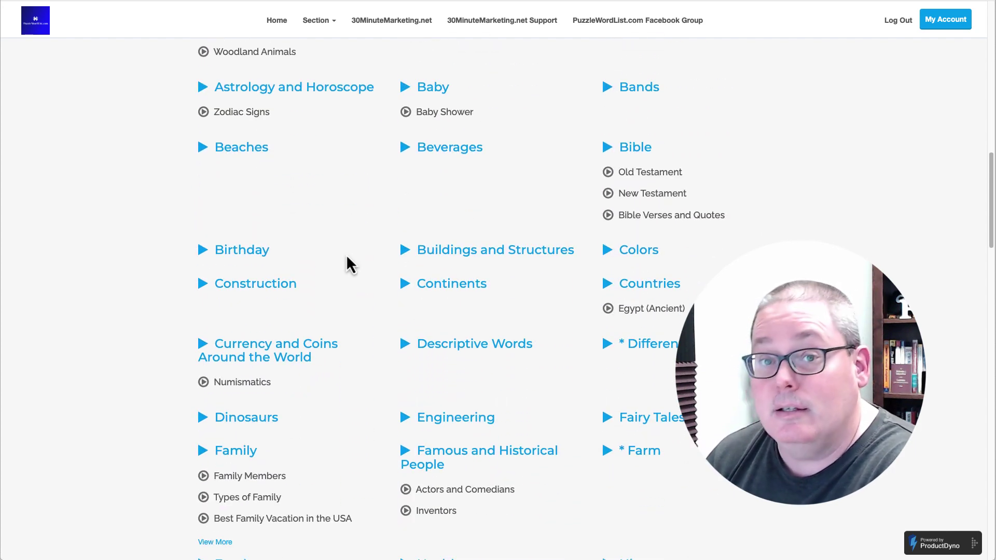
pyautogui.scroll(-1, 347, 257)
pyautogui.scroll(-1, 347, 257)
pyautogui.scroll(-1, 346, 257)
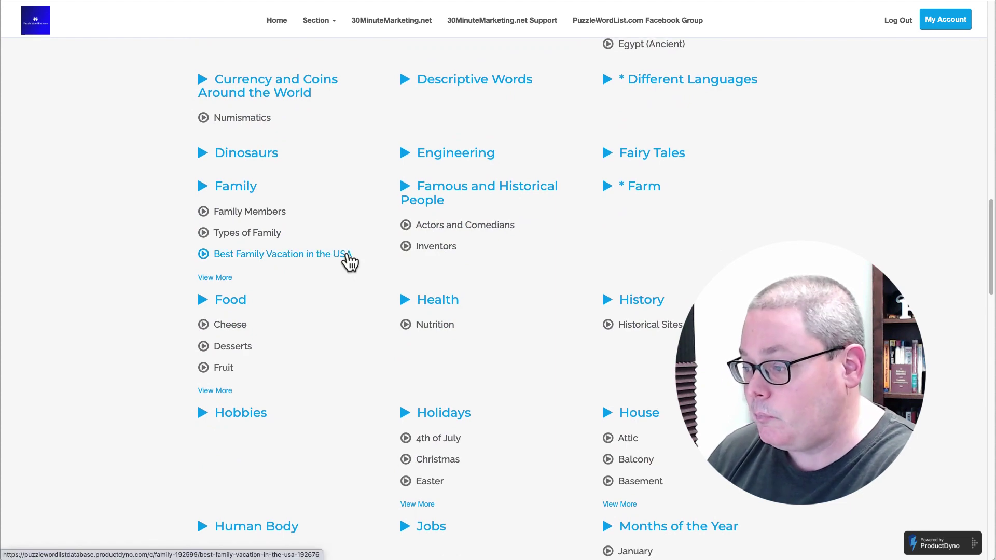
pyautogui.scroll(-1, 347, 261)
pyautogui.scroll(5, 346, 261)
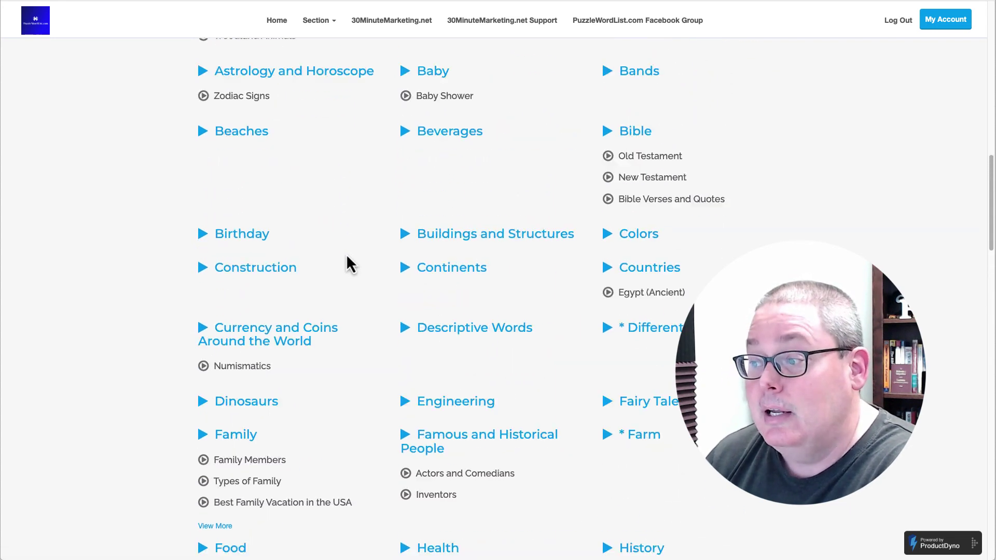
pyautogui.scroll(4, 346, 264)
pyautogui.scroll(4, 347, 263)
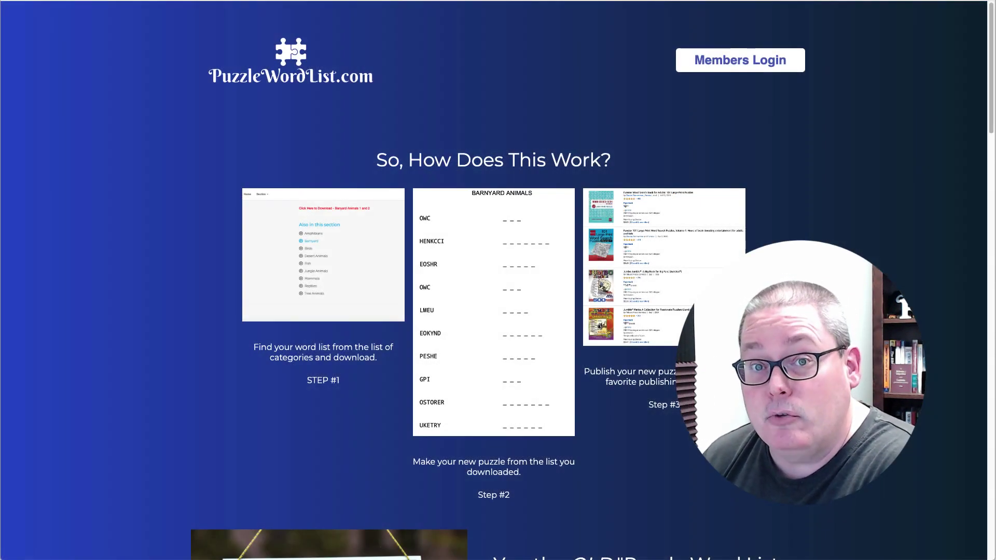
pyautogui.scroll(-2, 499, 311)
pyautogui.scroll(-2, 499, 311)
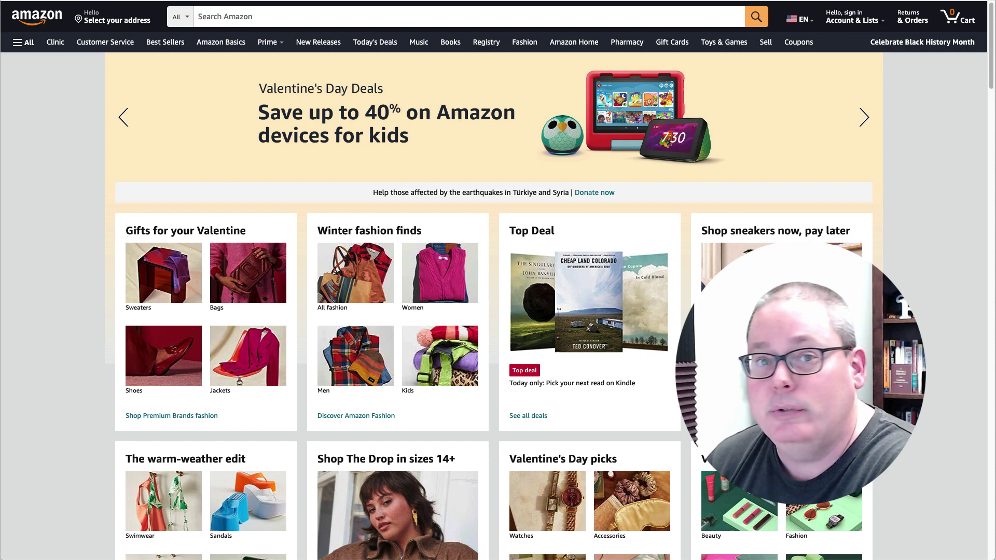
# - Search Amazon for 'word search puzzle books for seniors' and view the results
pyautogui.click(229, 22)
pyautogui.write('word search puzzle books')
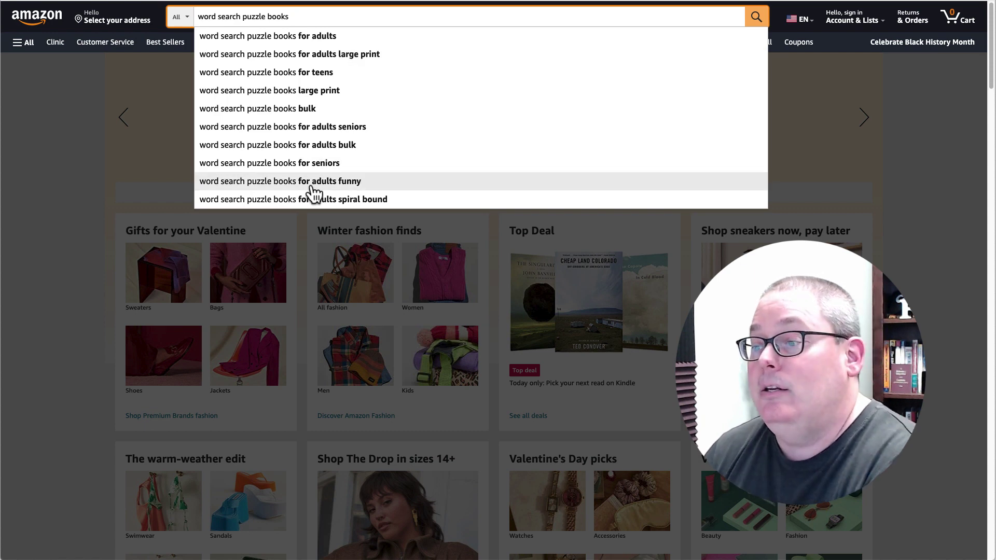
pyautogui.click(313, 165)
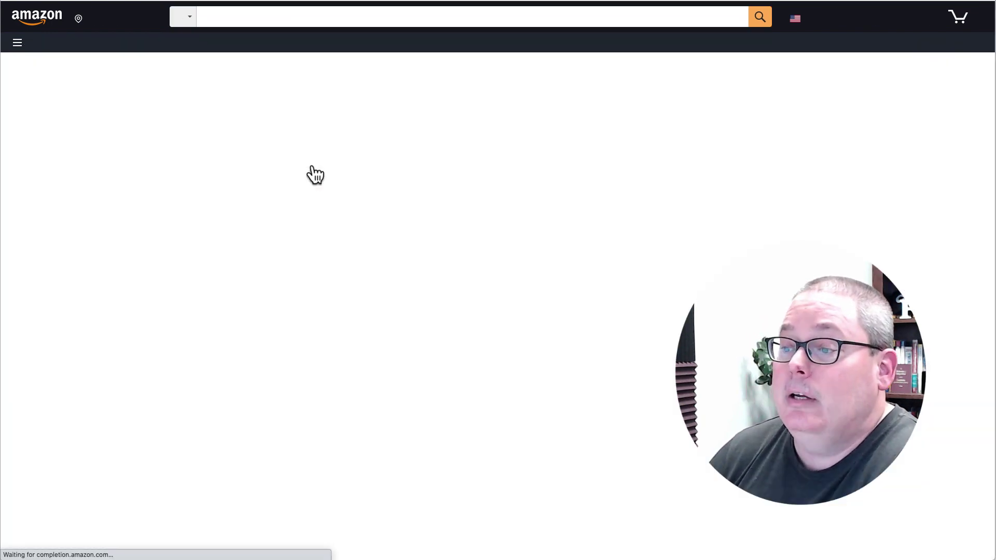
pyautogui.scroll(-2, 499, 311)
pyautogui.scroll(-3, 498, 312)
pyautogui.scroll(-1, 499, 312)
pyautogui.scroll(-2, 499, 311)
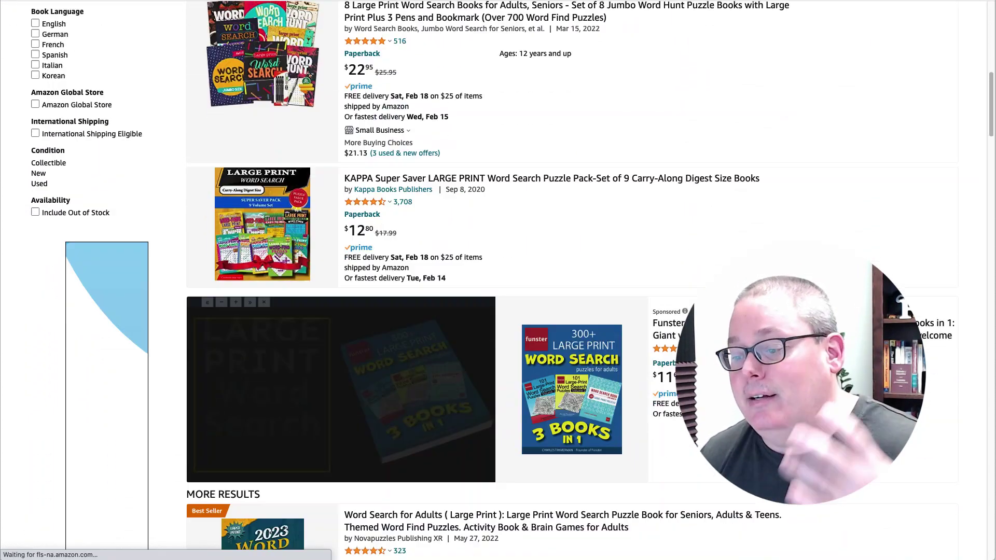
pyautogui.scroll(-1, 499, 312)
pyautogui.scroll(-3, 498, 312)
pyautogui.scroll(-2, 498, 311)
pyautogui.scroll(-1, 498, 312)
pyautogui.scroll(-1, 499, 311)
pyautogui.scroll(-1, 498, 311)
pyautogui.scroll(-2, 499, 311)
pyautogui.scroll(-1, 498, 311)
pyautogui.scroll(-1, 498, 311)
pyautogui.scroll(-1, 498, 312)
pyautogui.scroll(-1, 499, 312)
pyautogui.scroll(-2, 498, 312)
pyautogui.scroll(-1, 498, 311)
pyautogui.scroll(-1, 498, 312)
pyautogui.scroll(-1, 498, 312)
pyautogui.scroll(-2, 498, 311)
pyautogui.scroll(-2, 498, 311)
pyautogui.scroll(-1, 498, 312)
pyautogui.scroll(-1, 499, 312)
pyautogui.scroll(-2, 498, 312)
pyautogui.scroll(-1, 499, 311)
pyautogui.scroll(-1, 499, 312)
pyautogui.scroll(-1, 498, 311)
pyautogui.scroll(-1, 686, 264)
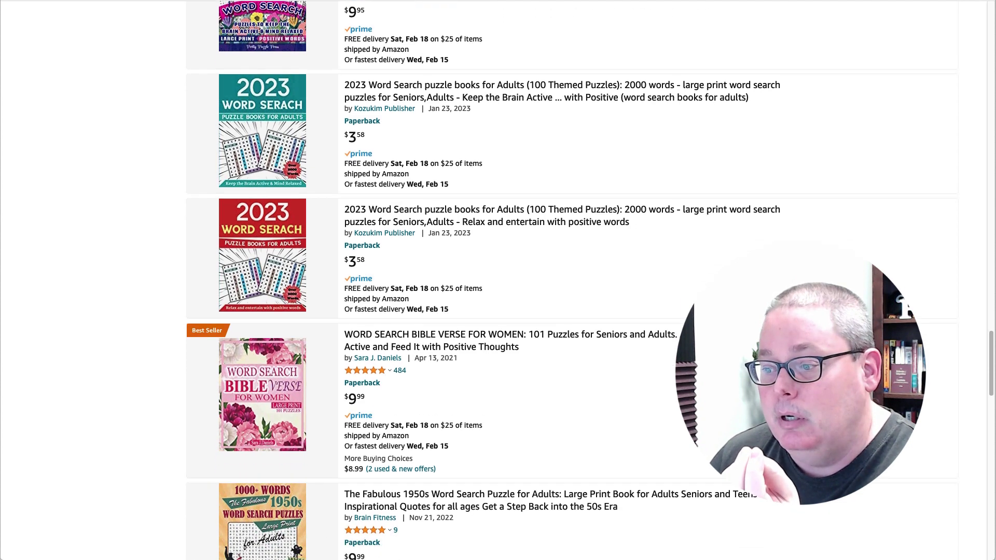
pyautogui.scroll(-1, 685, 263)
pyautogui.scroll(-1, 686, 263)
pyautogui.scroll(-1, 685, 264)
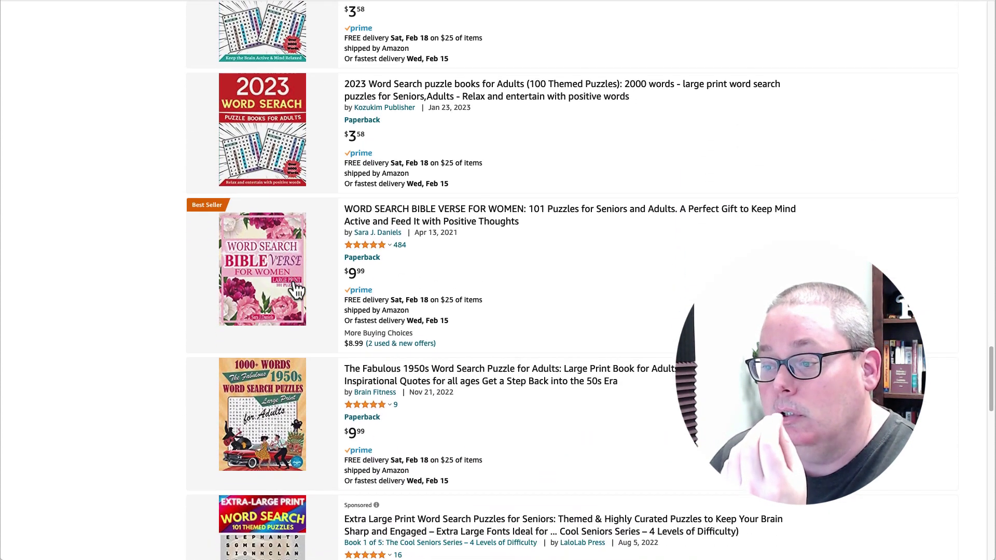
# - View the WORD SEARCH BIBLE VERSE FOR WOMEN listing and select the Famous Cities theme in ChatGPT
pyautogui.click(275, 294)
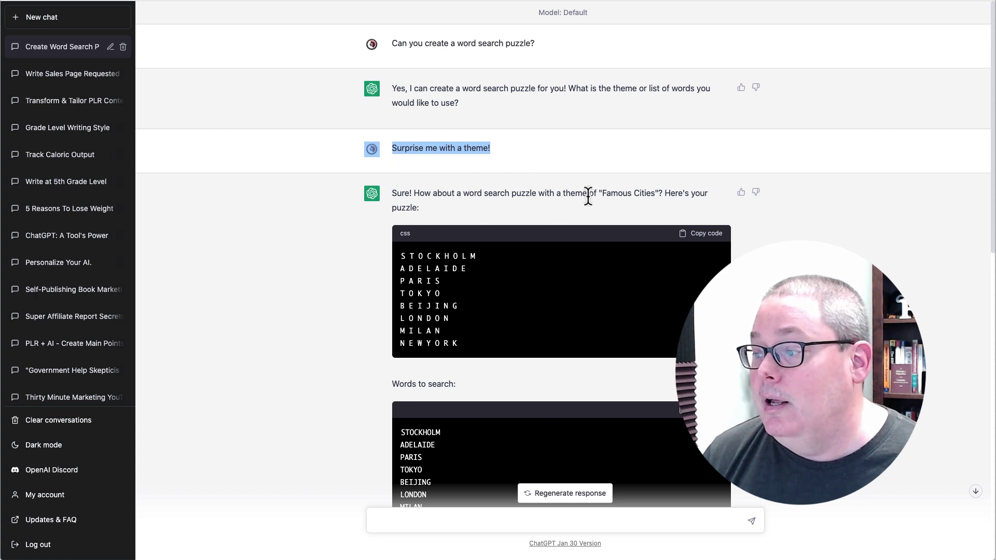
pyautogui.moveTo(595, 193); pyautogui.dragTo(654, 194)
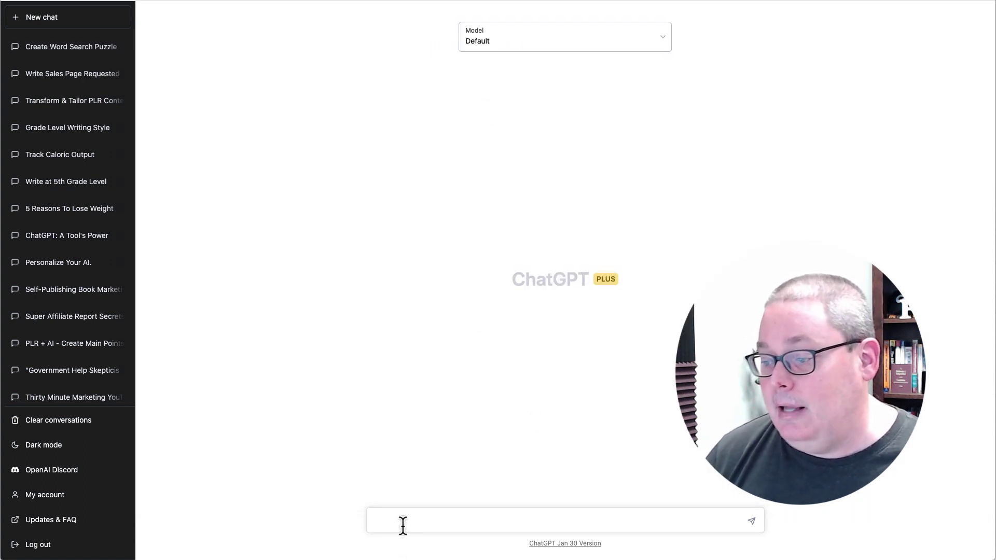
# - Send a new prompt 'Give me a list of words about the Bible.'
pyautogui.click(403, 526)
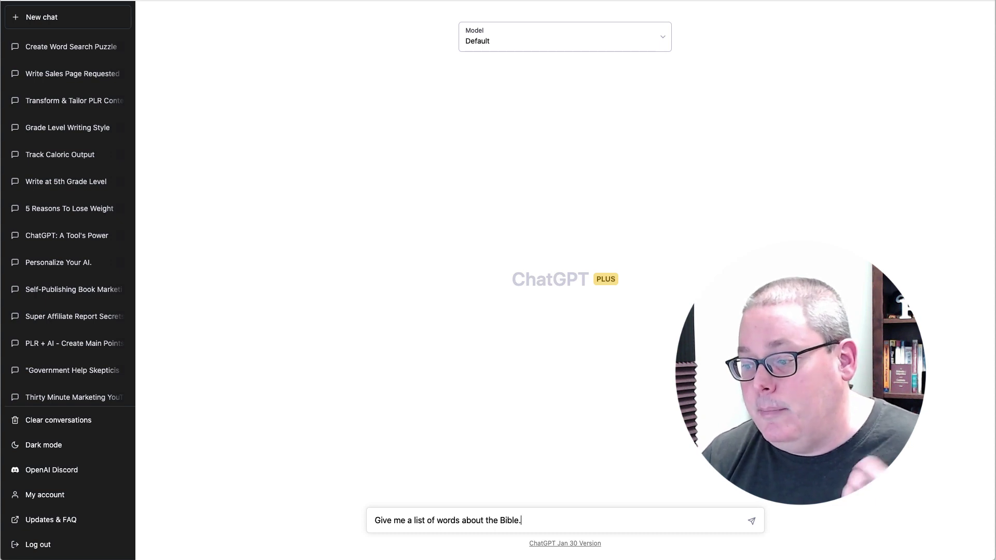
pyautogui.press('Return')
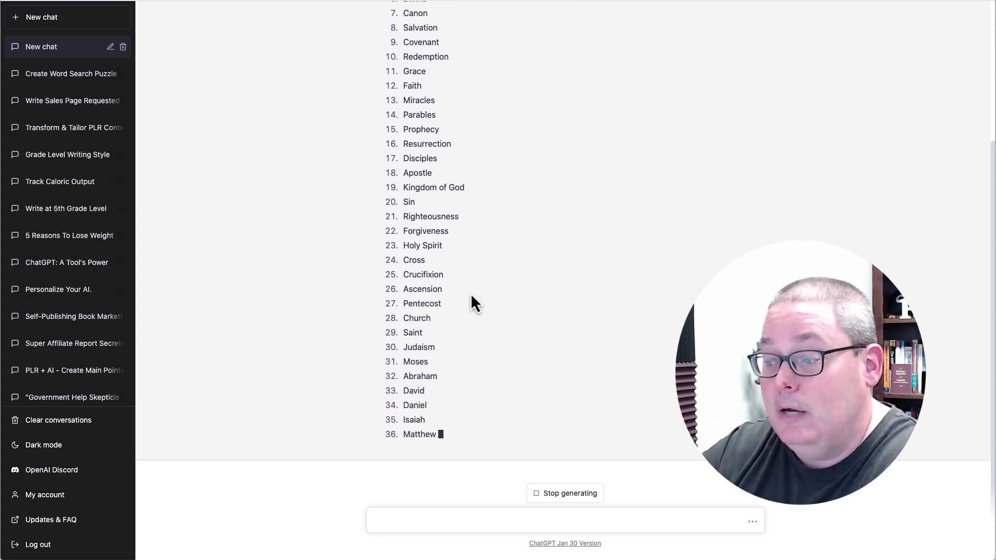
pyautogui.scroll(3, 464, 437)
pyautogui.scroll(3, 464, 438)
# - Copy the first six words of the returned Bible word list
pyautogui.moveTo(452, 162); pyautogui.dragTo(453, 166)
pyautogui.rightClick(416, 159)
pyautogui.click(438, 180)
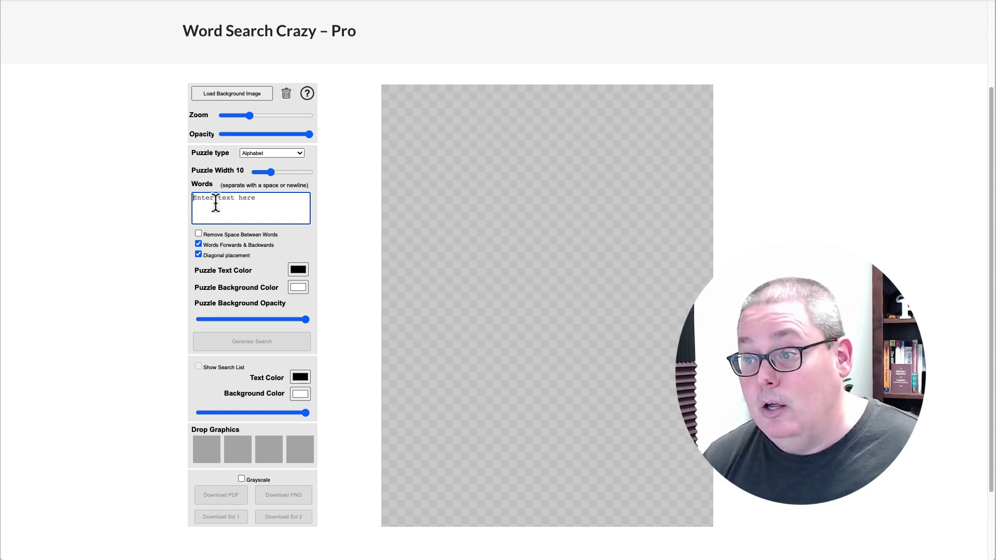
# - Paste the Bible words, generate the grid, widen the puzzle to 16 and regenerate
pyautogui.hotkey('ctrl', 'v')
pyautogui.click(249, 341)
pyautogui.moveTo(265, 172); pyautogui.dragTo(283, 174)
pyautogui.click(253, 344)
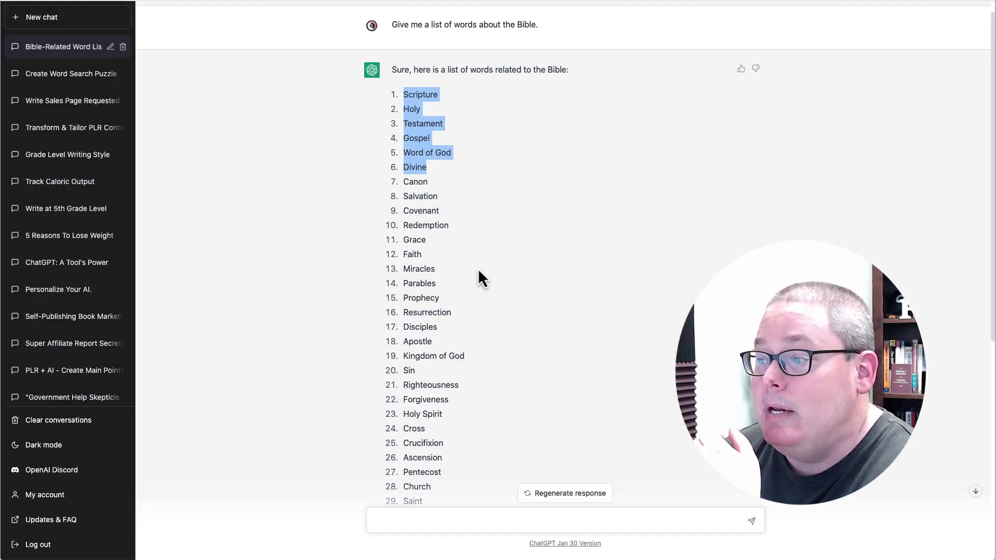
pyautogui.click(479, 272)
pyautogui.scroll(-1, 480, 331)
pyautogui.scroll(-2, 480, 331)
pyautogui.scroll(-2, 479, 332)
pyautogui.scroll(-1, 479, 331)
pyautogui.scroll(-1, 480, 330)
pyautogui.scroll(-1, 480, 330)
pyautogui.scroll(-1, 477, 325)
# - Send 'give me words related to Judaism' to get a second list starting Torah, Jewish, Israel
pyautogui.rightClick(417, 197)
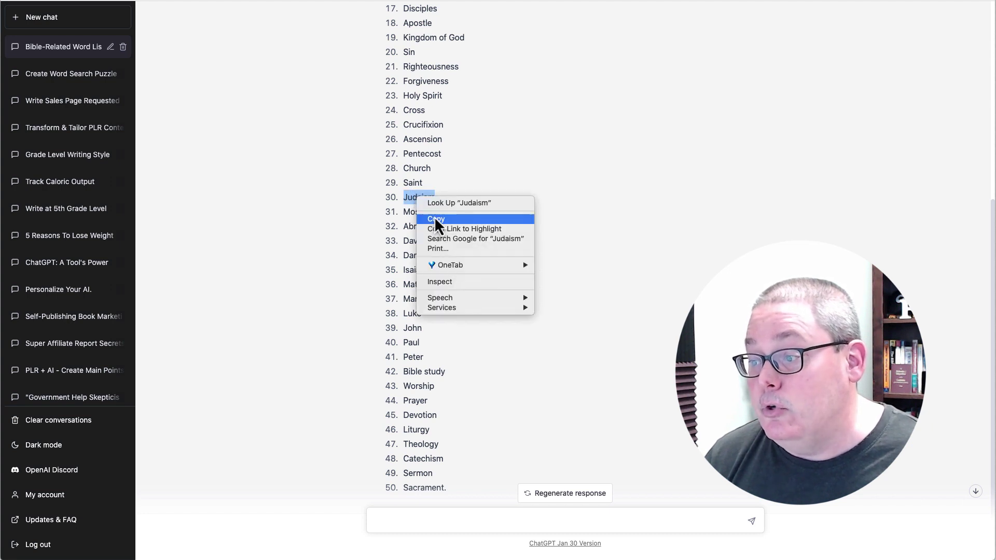
pyautogui.click(435, 217)
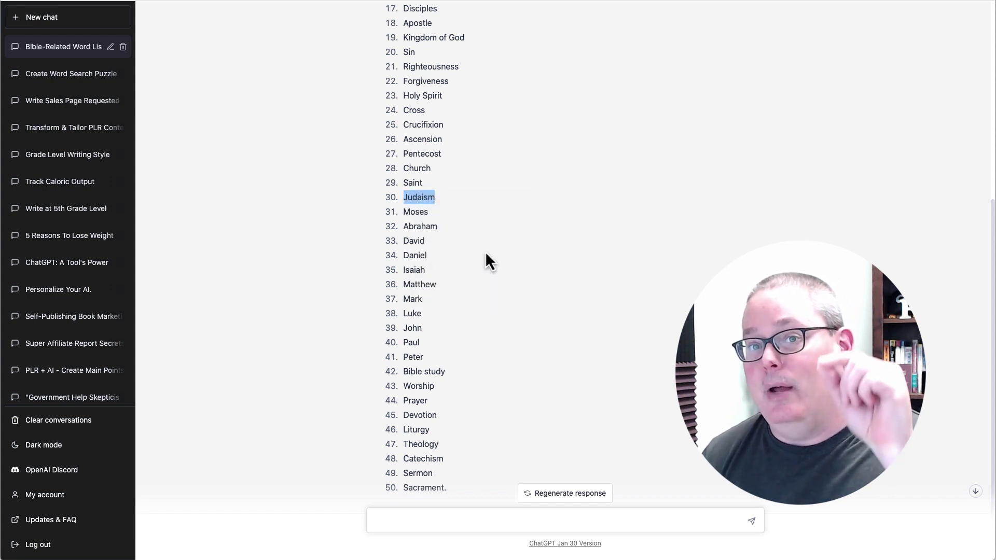
pyautogui.scroll(-2, 493, 265)
pyautogui.write('give me words related to Judaism')
pyautogui.click(752, 520)
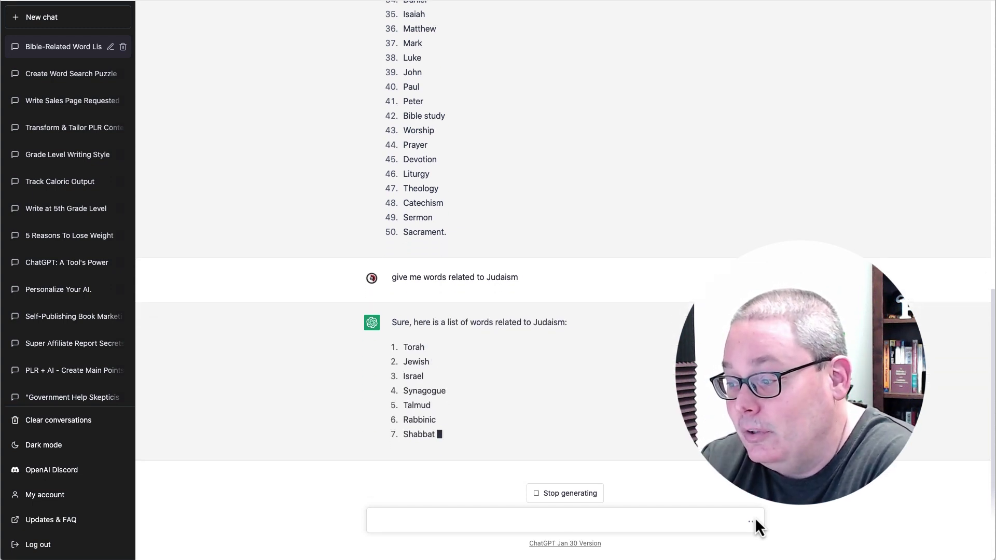